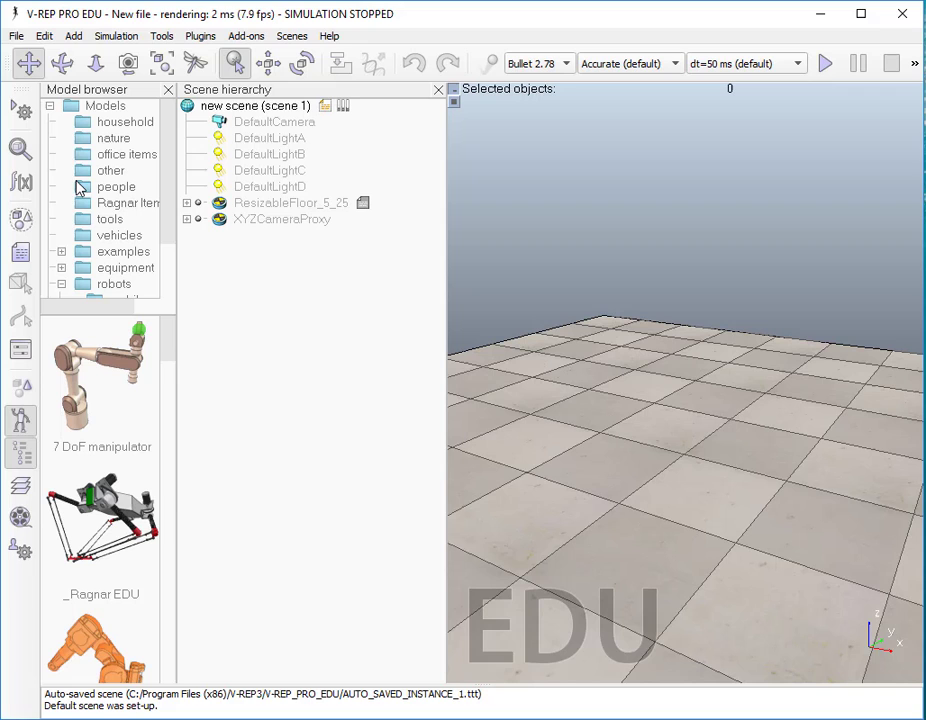
Step: Open the recent scene house.ttt with the youBot robot in V-REP
{"action": "left_click", "coordinate": [18, 36]}
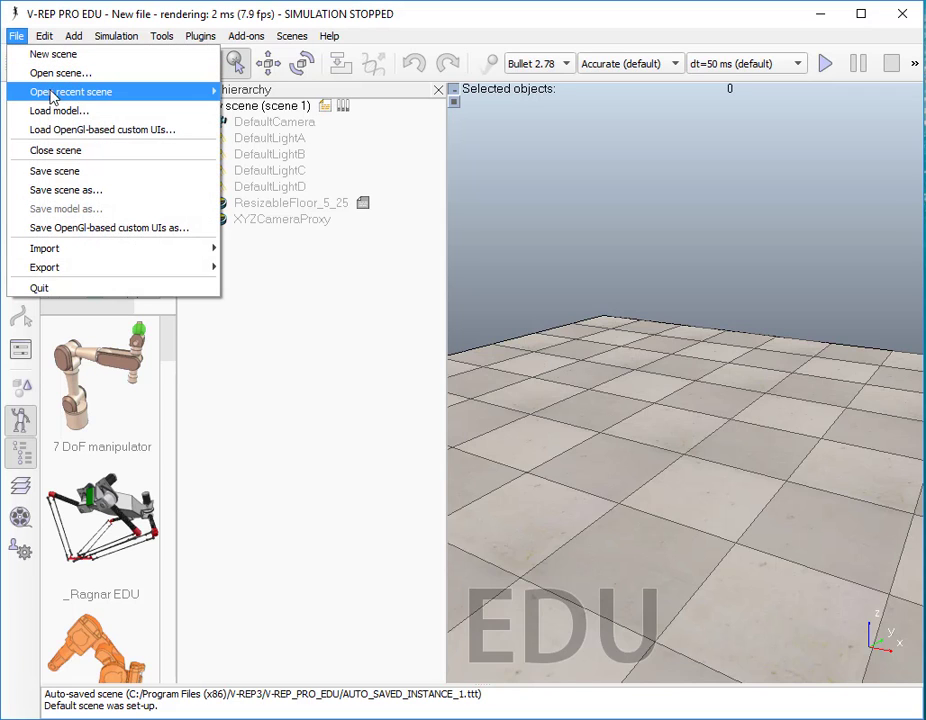
{"action": "left_click", "coordinate": [245, 92]}
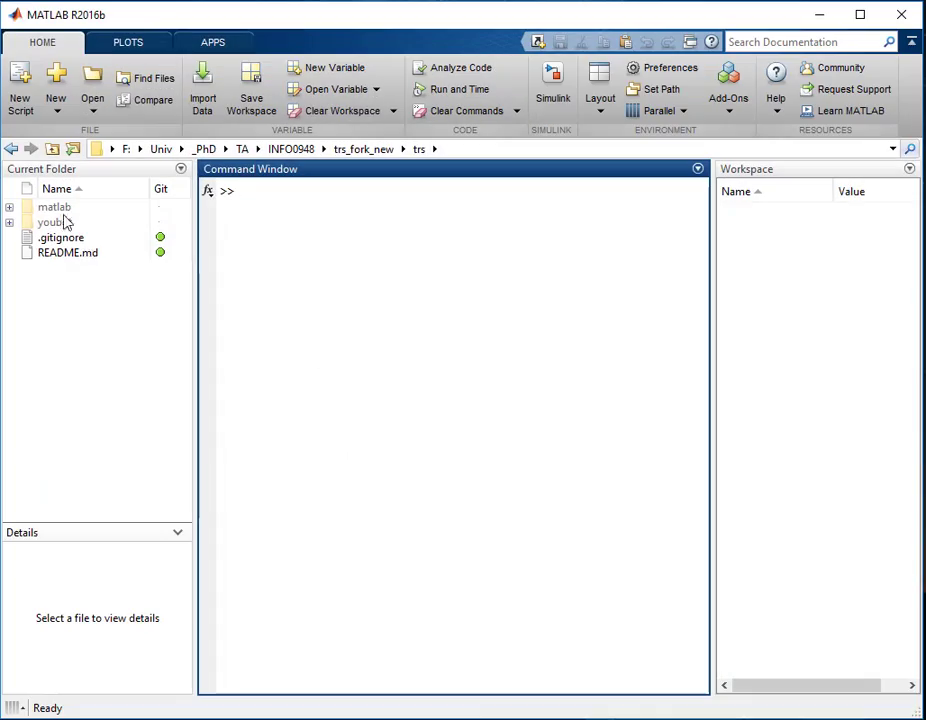
Step: Enter the matlab folder and run startup_robot to load the Robotics and Vision toolboxes
{"action": "double_click", "coordinate": [66, 207]}
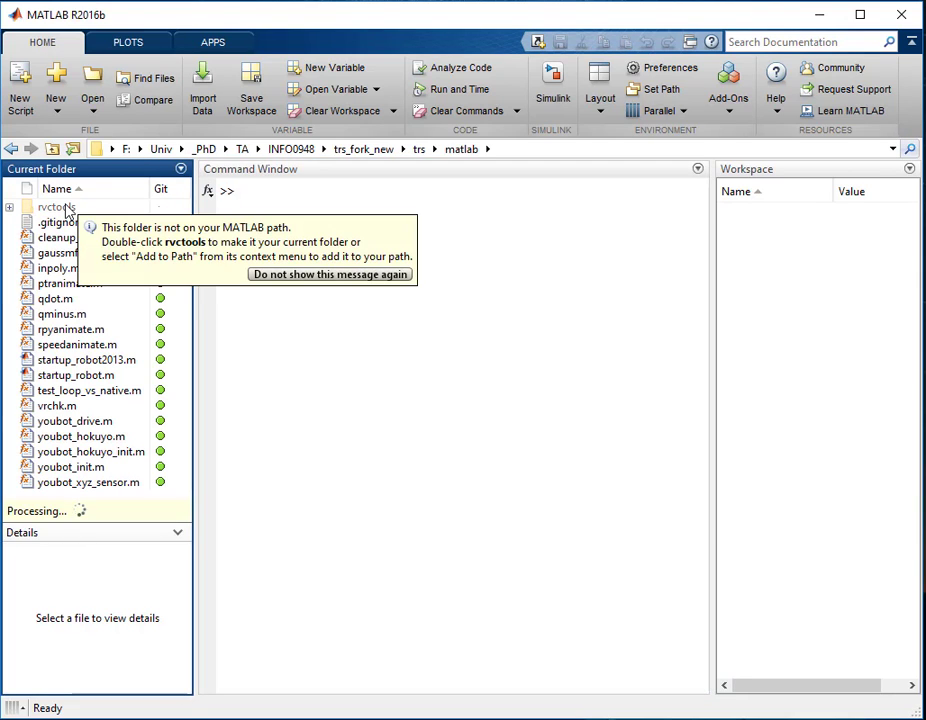
{"action": "left_click", "coordinate": [332, 304]}
{"action": "type", "text": "start"}
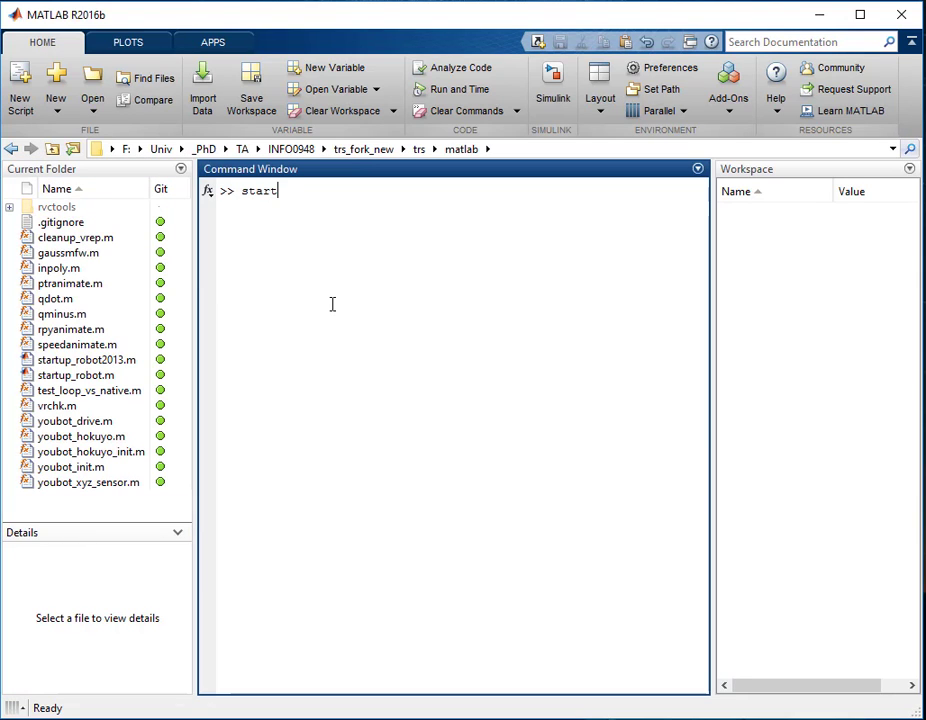
{"action": "type", "text": "up_robot"}
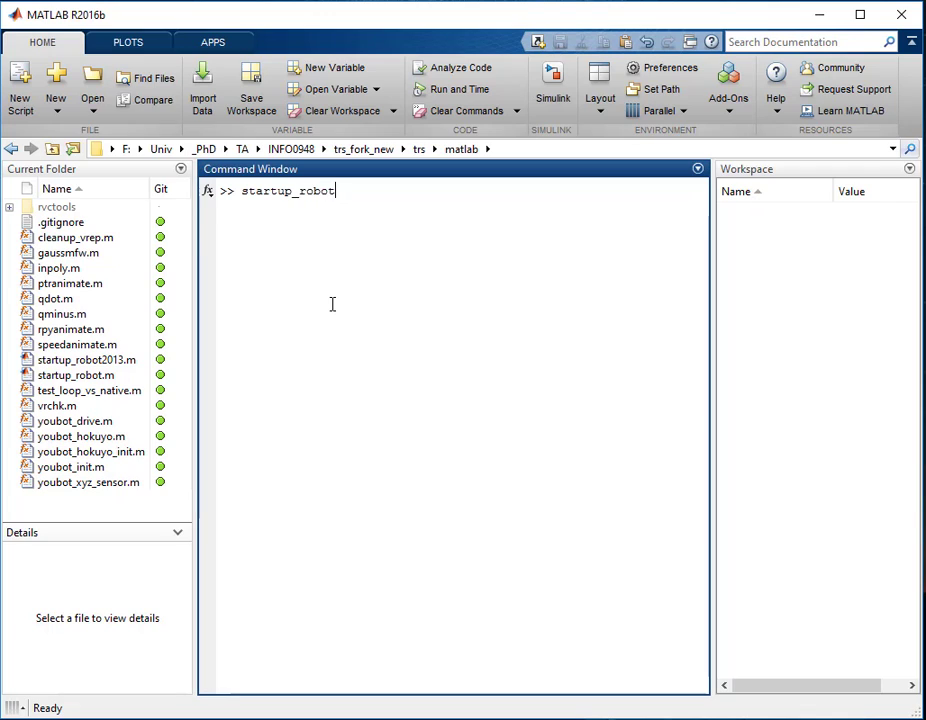
{"action": "key", "text": "Return"}
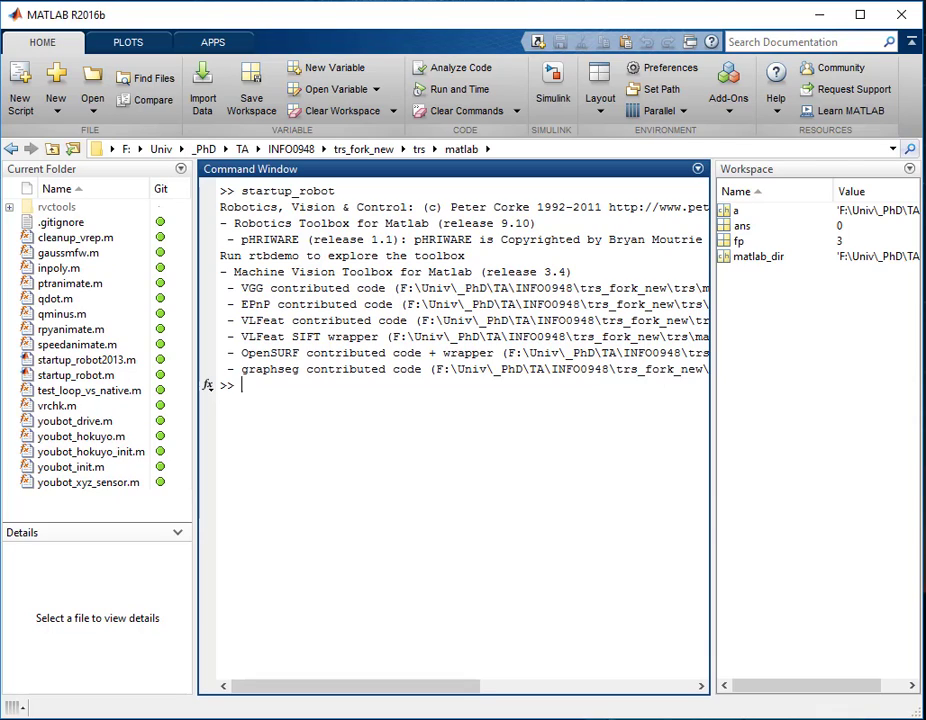
Step: Switch the current folder from trs to youbot and run the youbot script
{"action": "left_click", "coordinate": [431, 149]}
{"action": "left_click", "coordinate": [450, 189]}
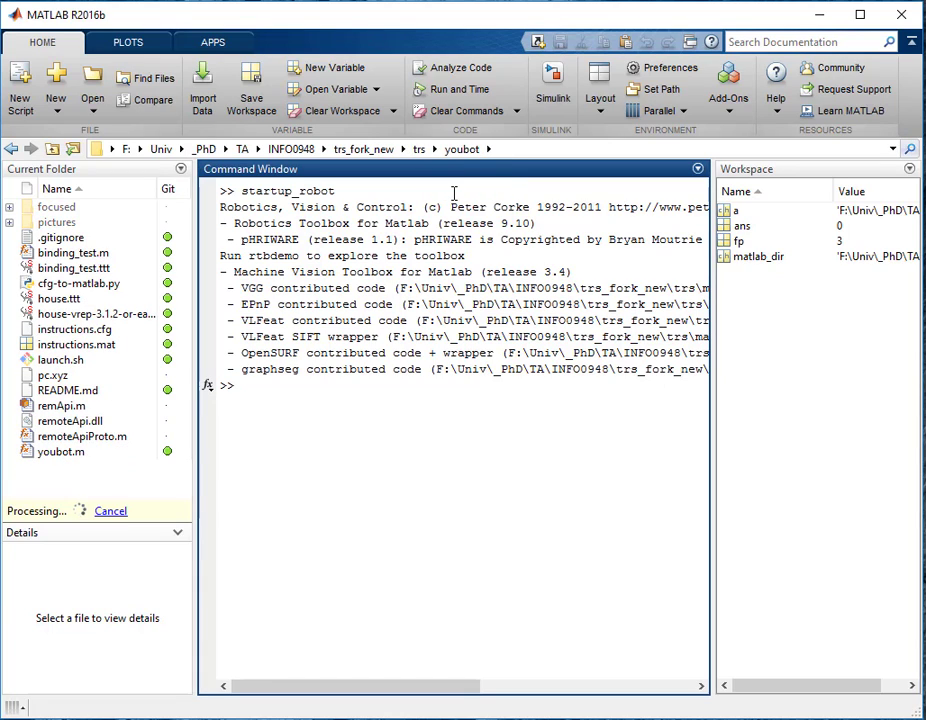
{"action": "type", "text": "youbot"}
{"action": "key", "text": "Return"}
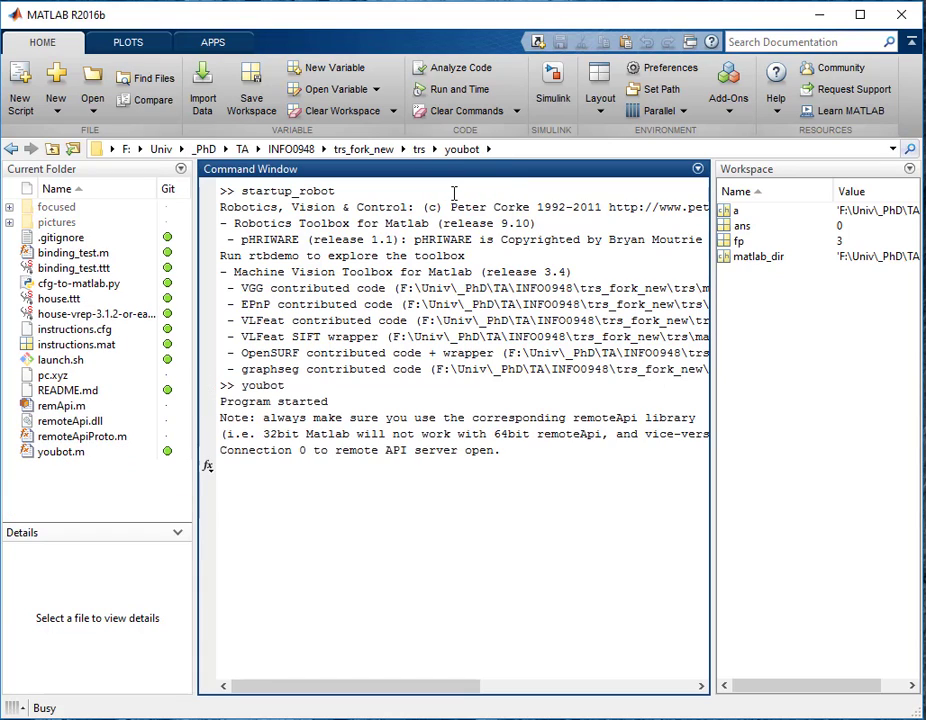